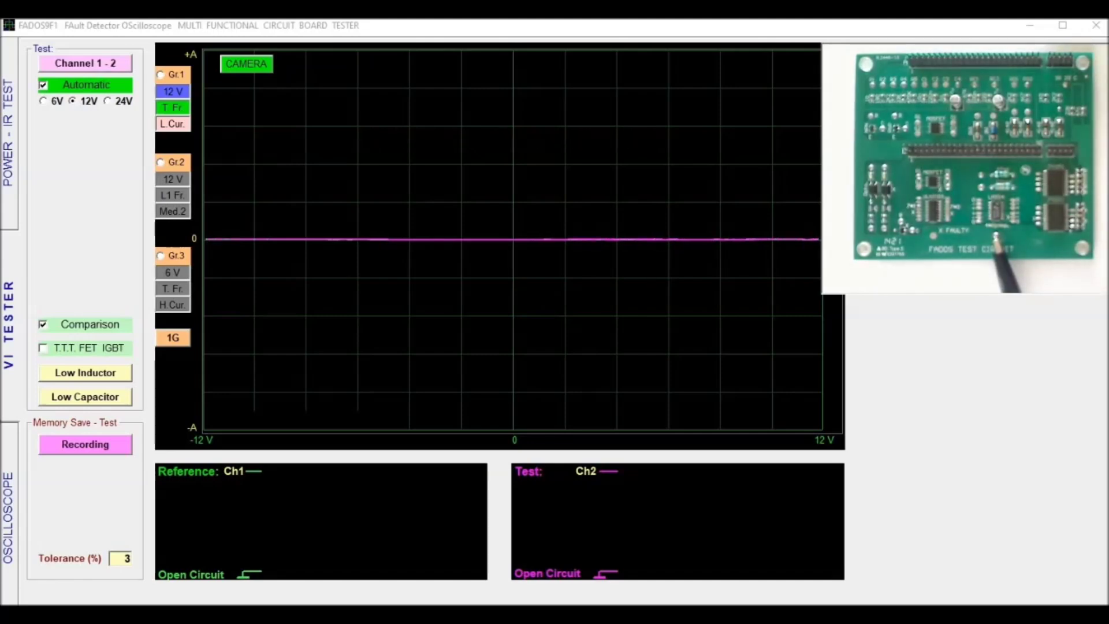
Record VI data into the TEST2 folder with Autosave on, starting with pad R1.
click(85, 444)
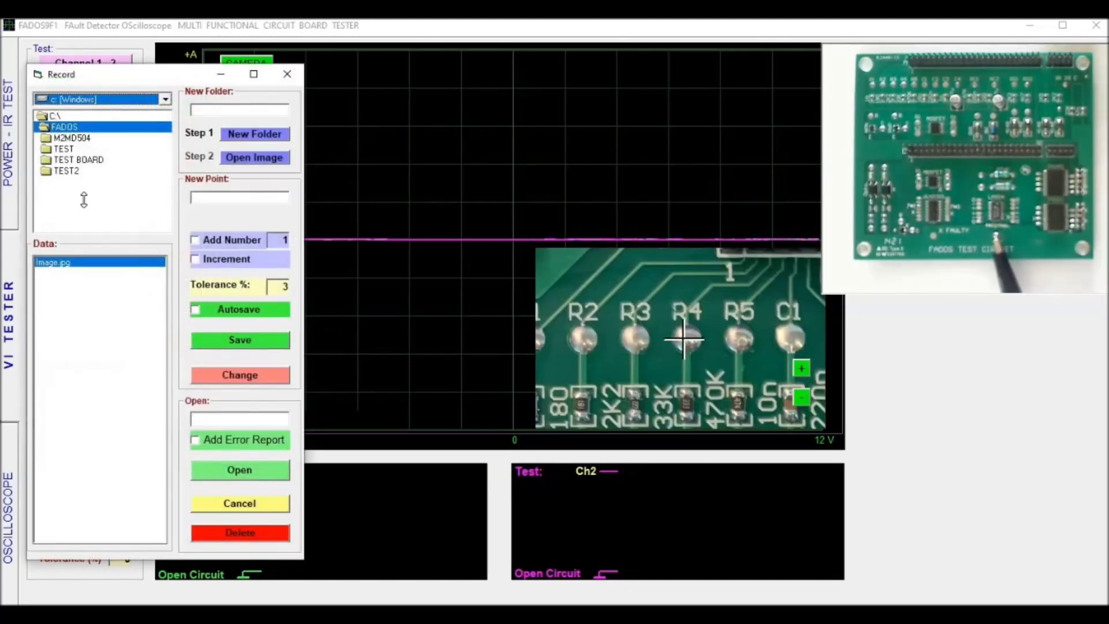
double_click(68, 171)
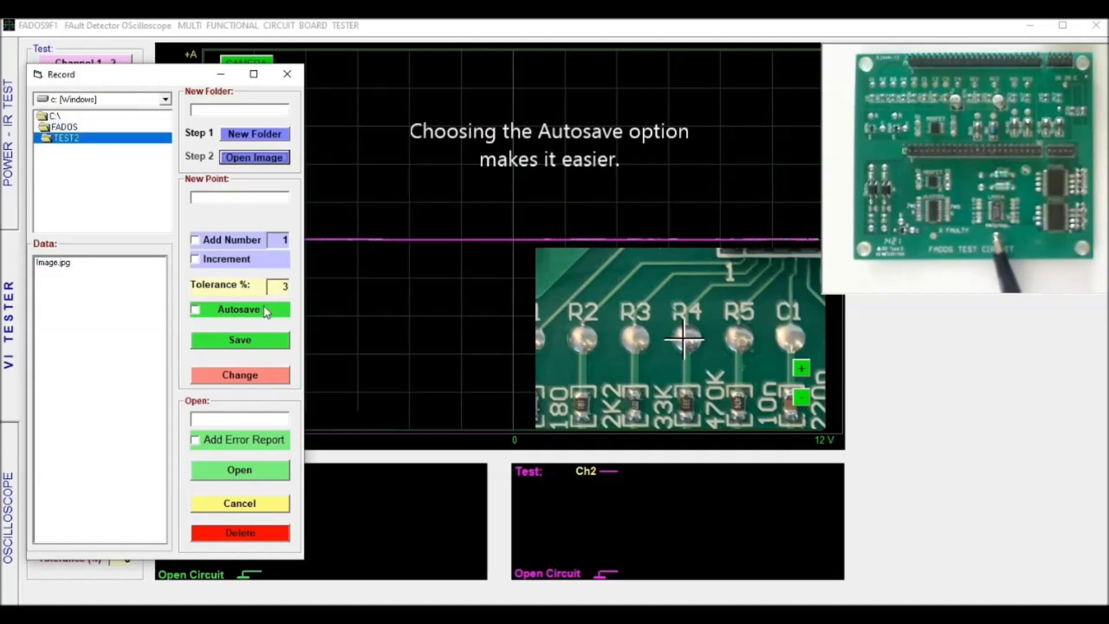
click(264, 308)
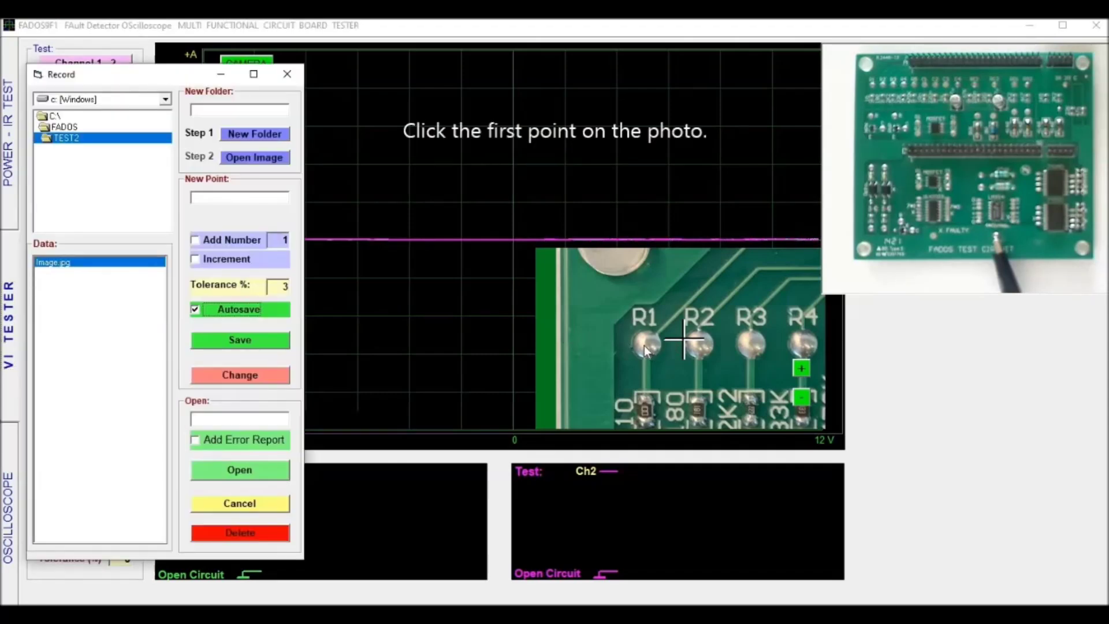
click(641, 343)
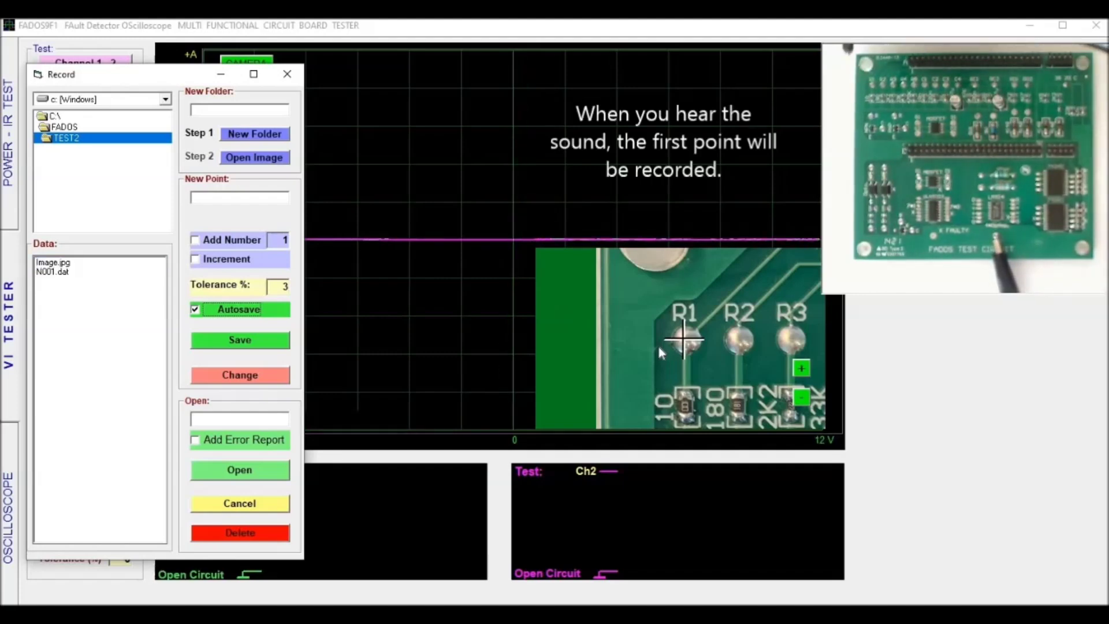
Mark pad R2 on the board photo as the next point to record.
click(739, 344)
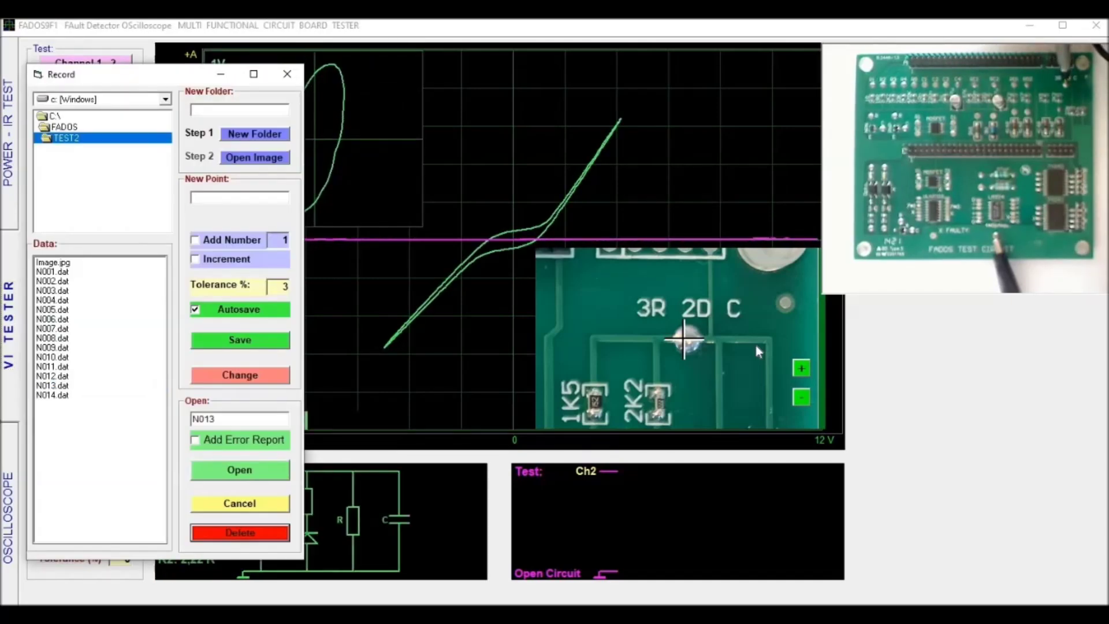
Record the next board pad as point N014.
click(643, 410)
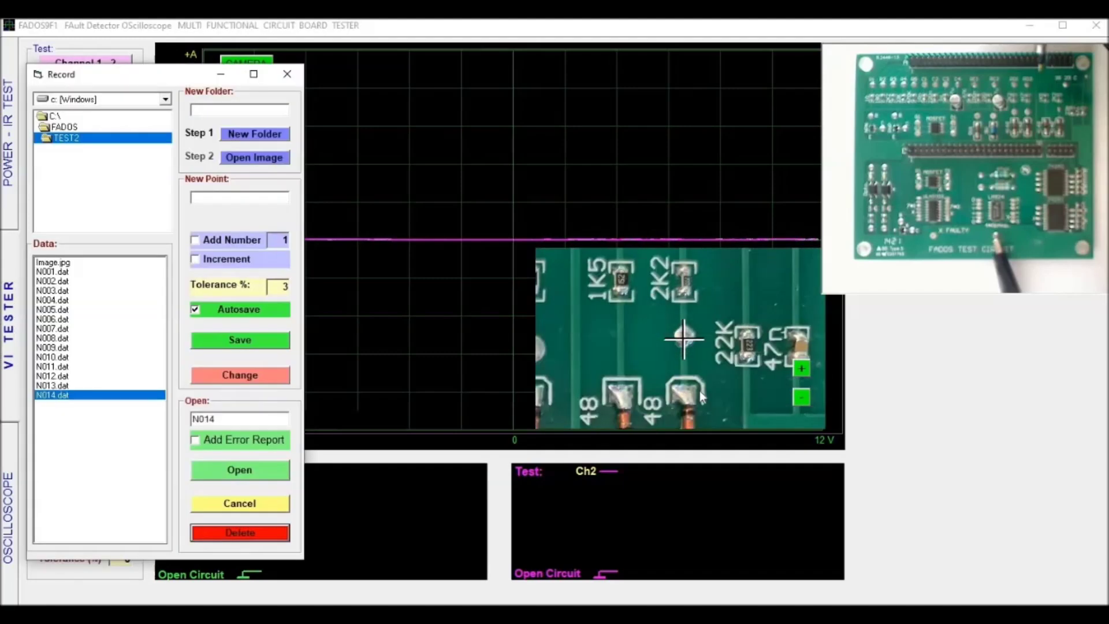